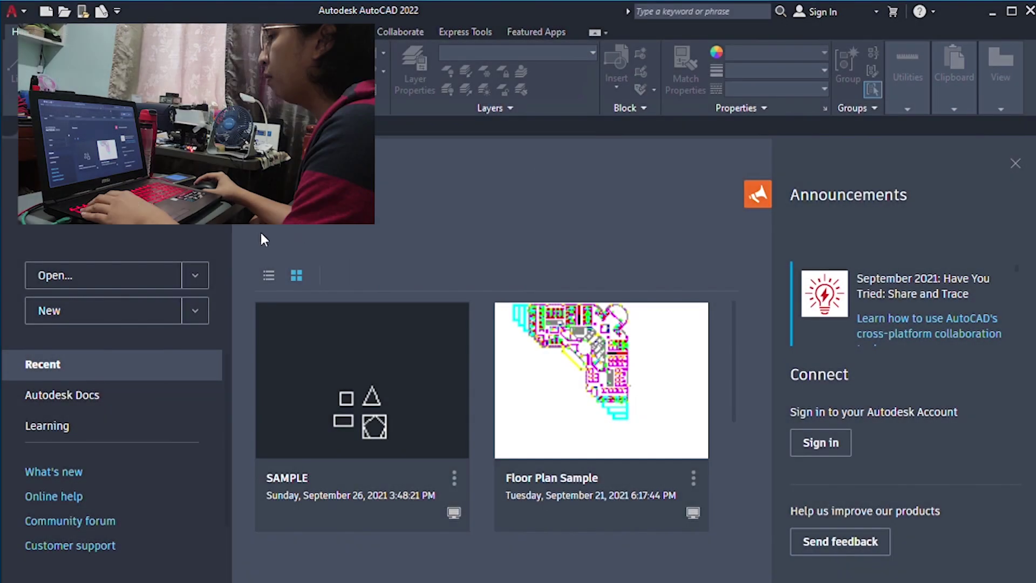
- Create a new blank Drawing1.dwg from the Start tab
left_click(77, 311)
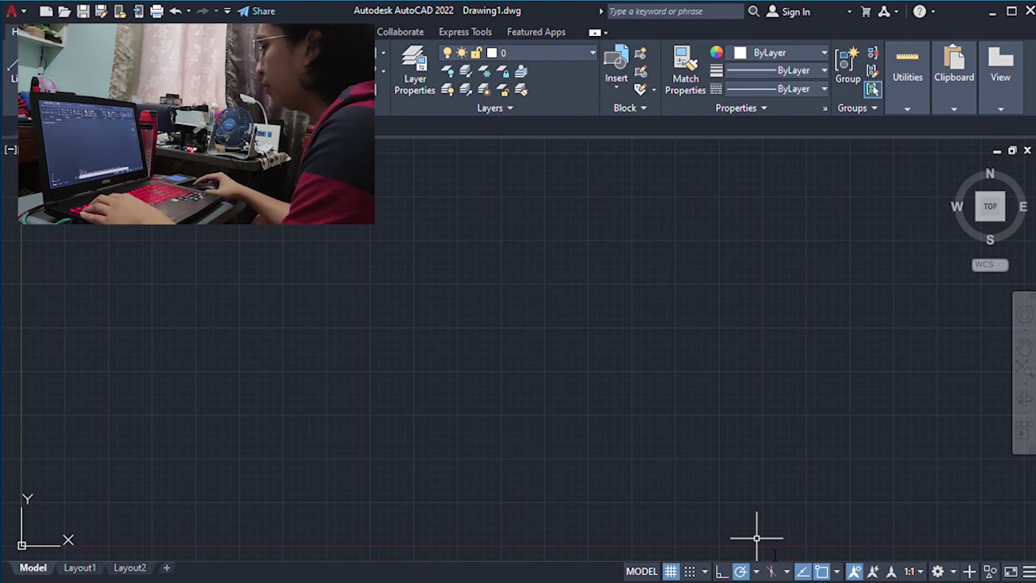
- Switch to the TOP view and place the square's first corner left of the origin
left_click(991, 207)
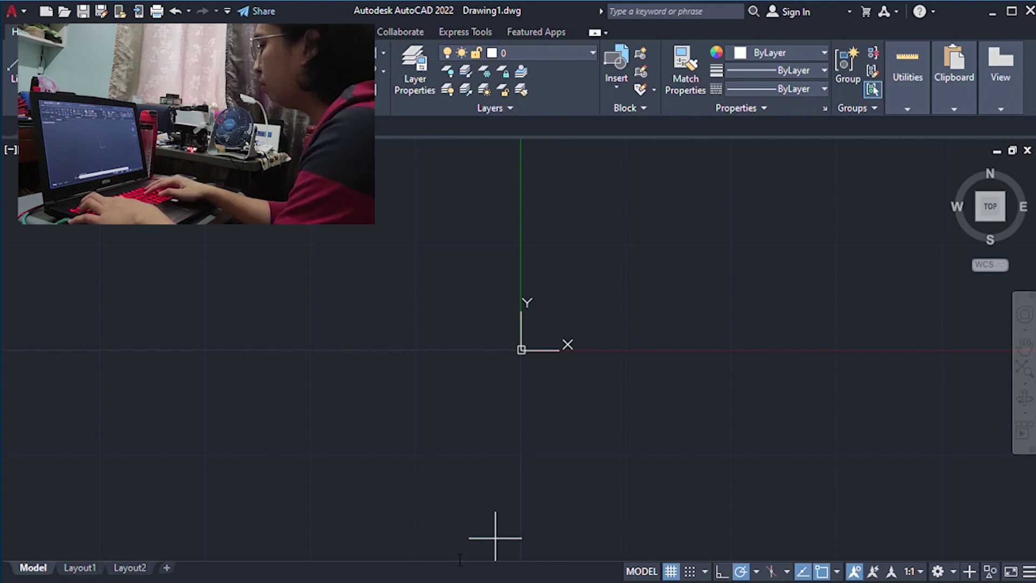
left_click(459, 554)
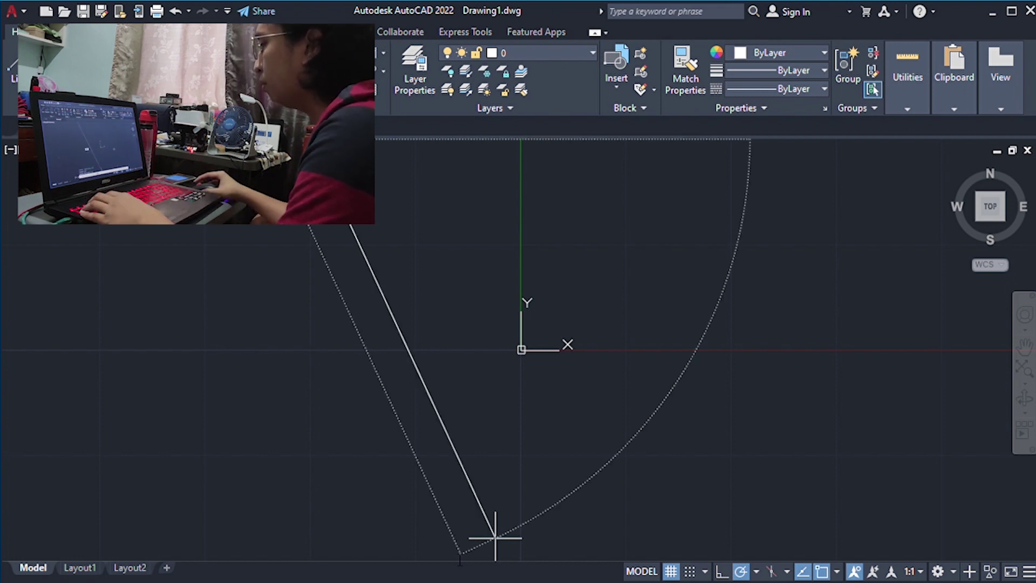
scroll(428, 416, "down", 3)
scroll(435, 416, "down", 1)
scroll(439, 423, "up", 1)
scroll(439, 423, "up", 1)
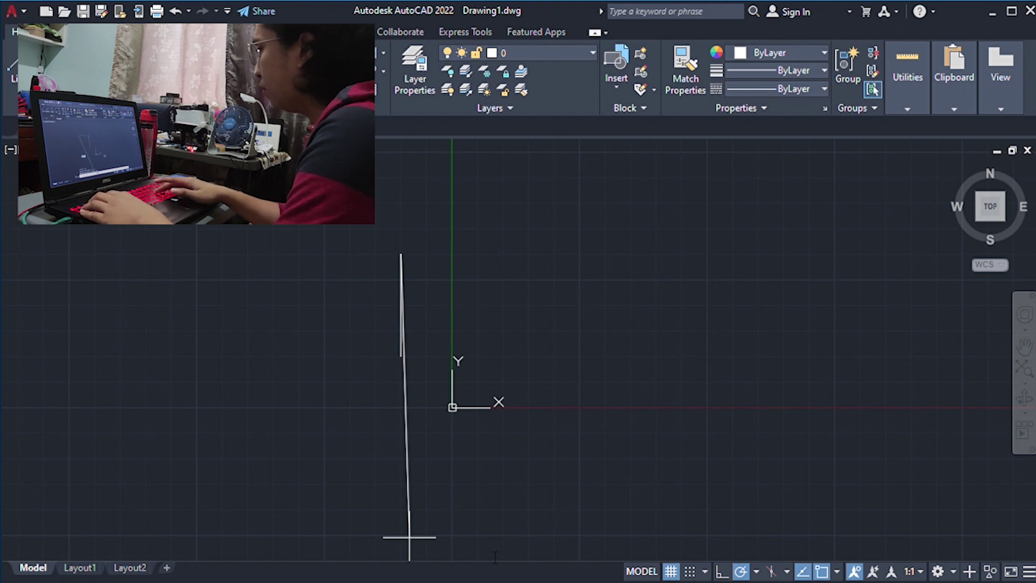
- Draw the square's four equal sides and remove the stray diagonal line
key("Return")
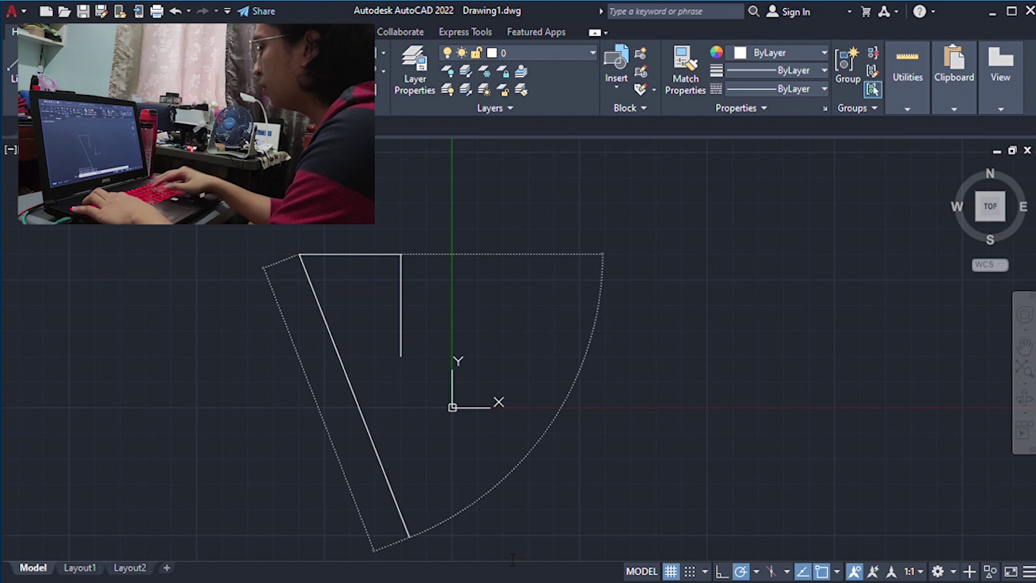
key("Escape")
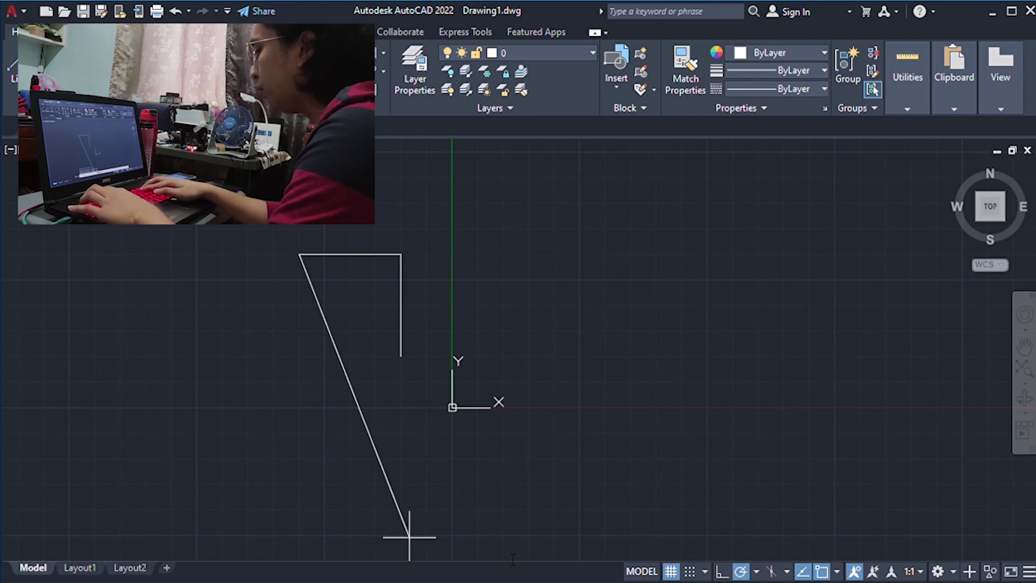
key("ctrl+z")
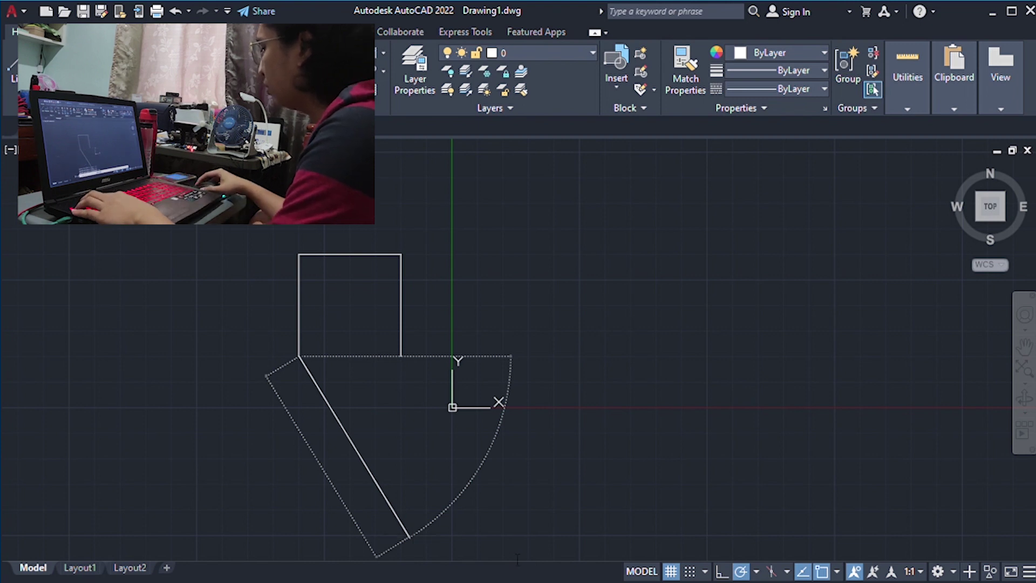
key("Delete")
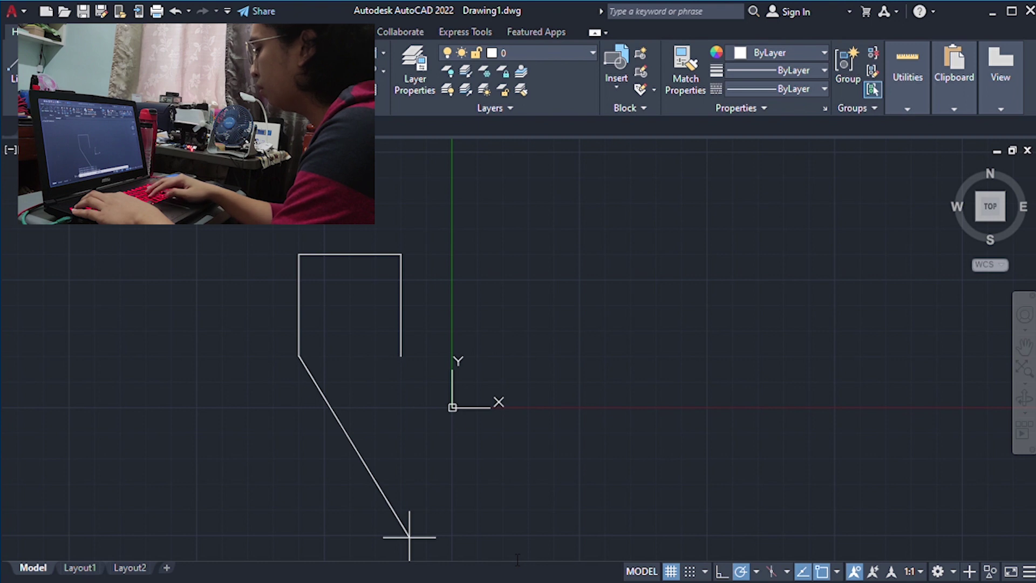
key("ctrl+z")
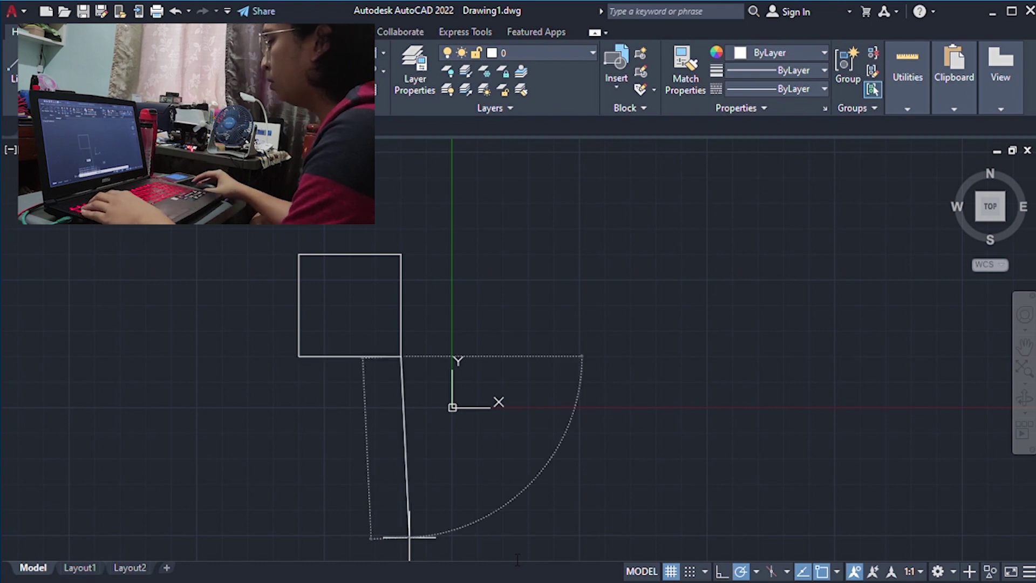
key("Delete")
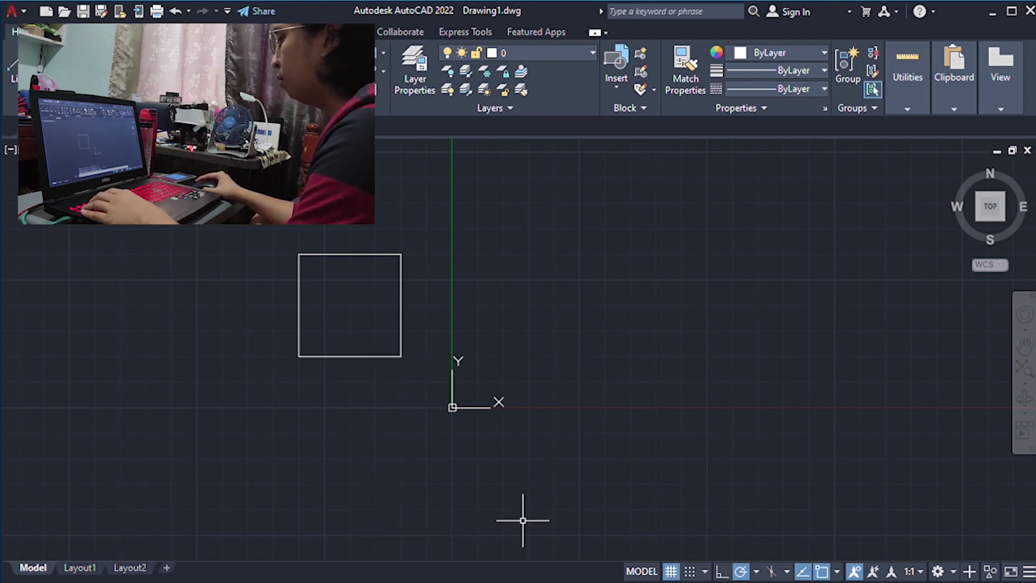
scroll(526, 521, "down", 2)
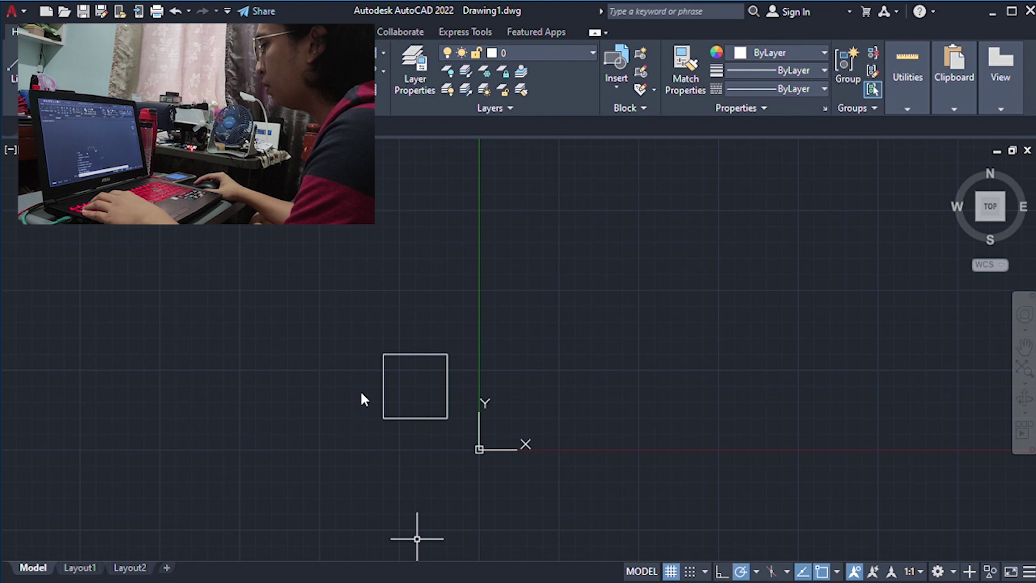
- Draw a three-sided triangle using typed side lengths and angles, right of the square above the origin
left_click(1002, 208)
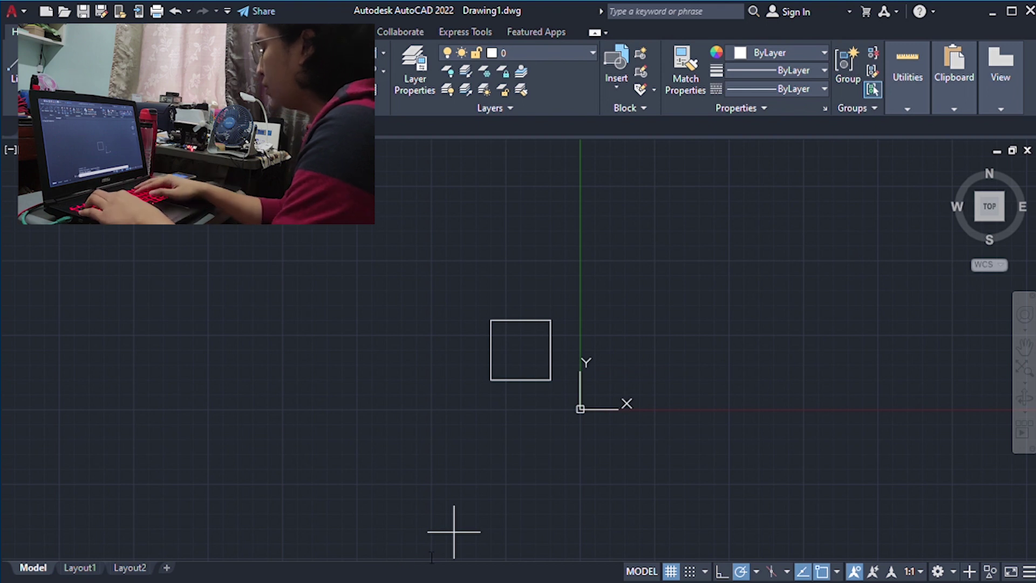
key("Return")
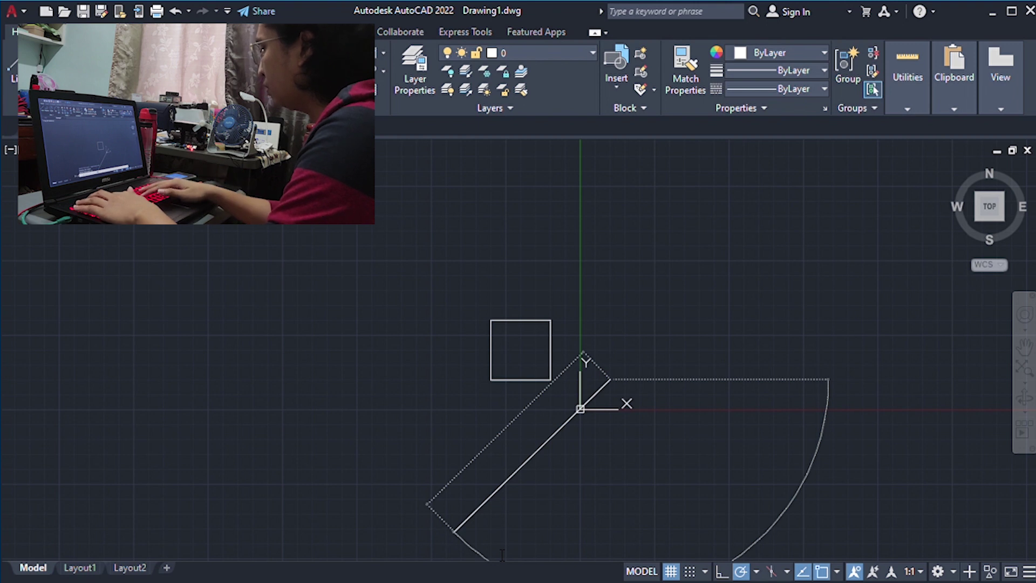
key("Escape")
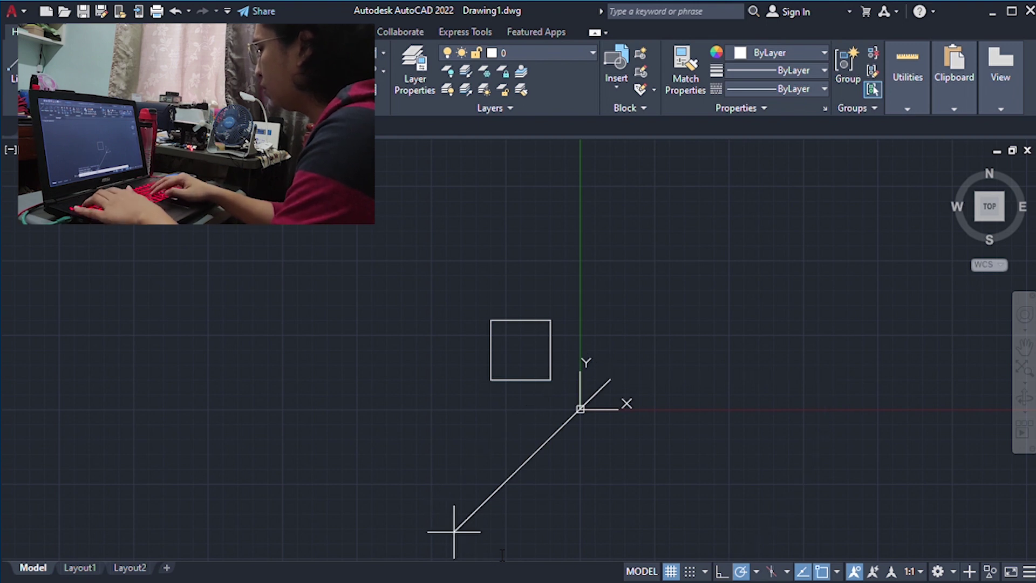
key("space")
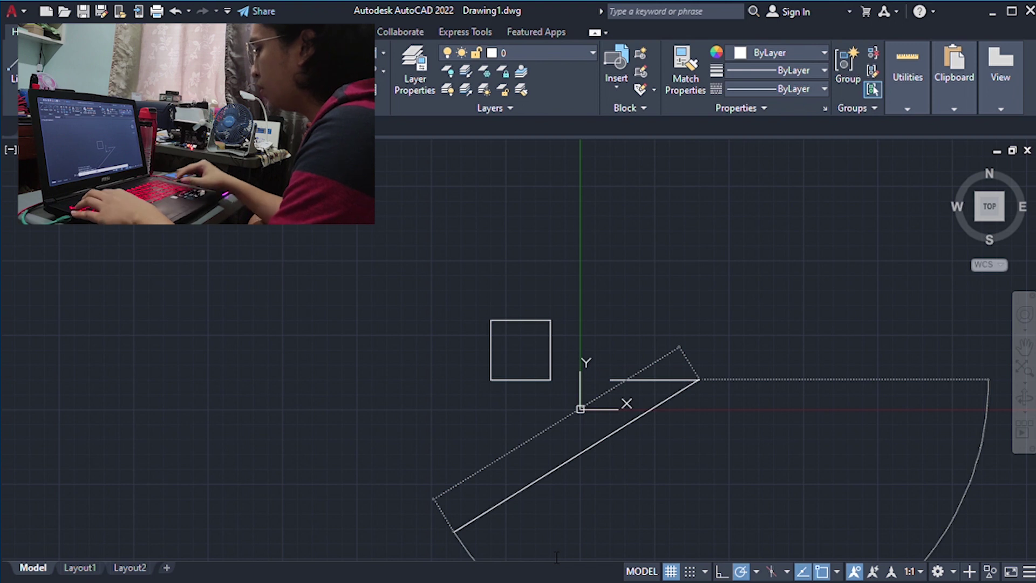
key("Escape")
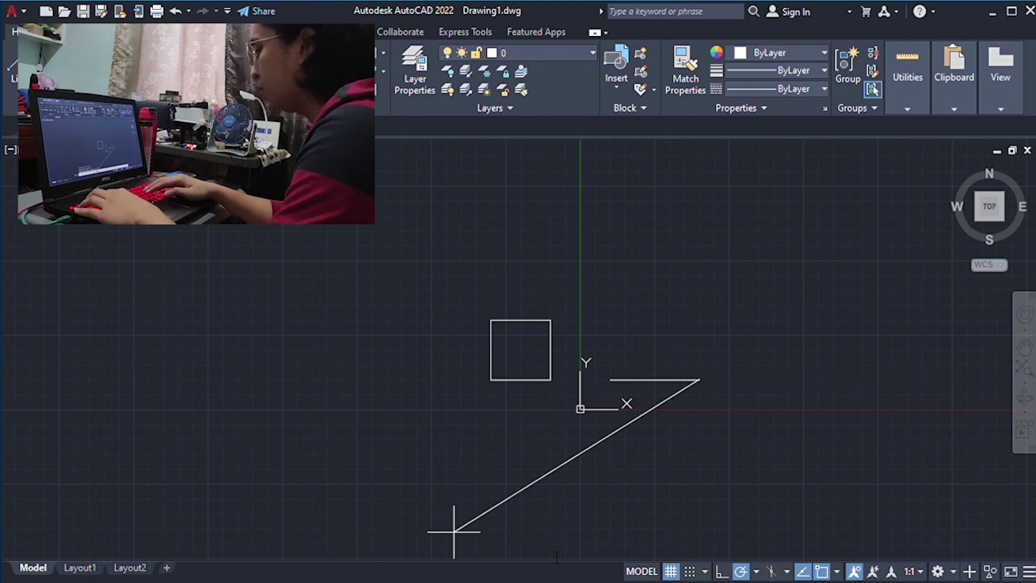
key("Return")
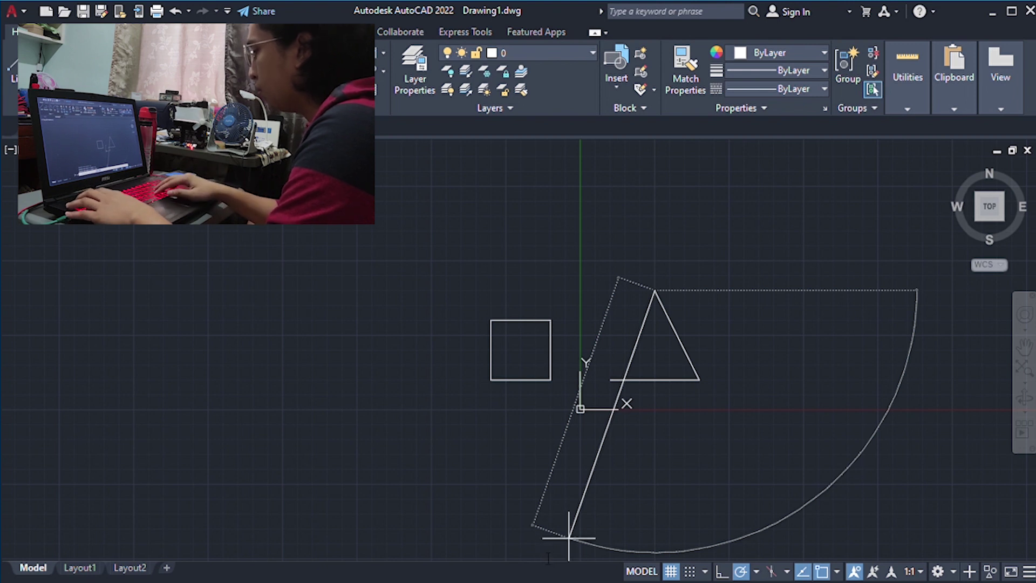
key("Escape")
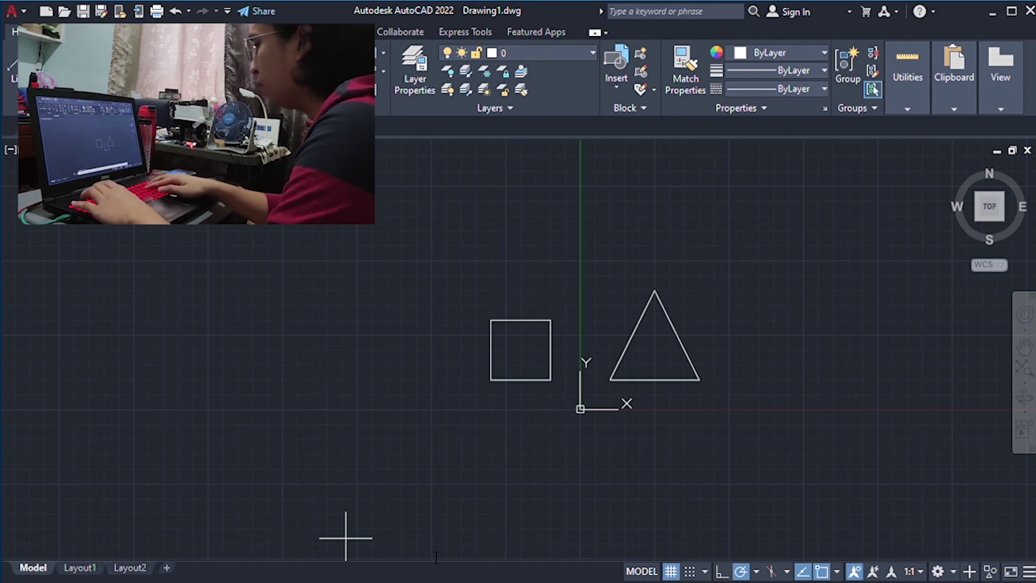
key("Return")
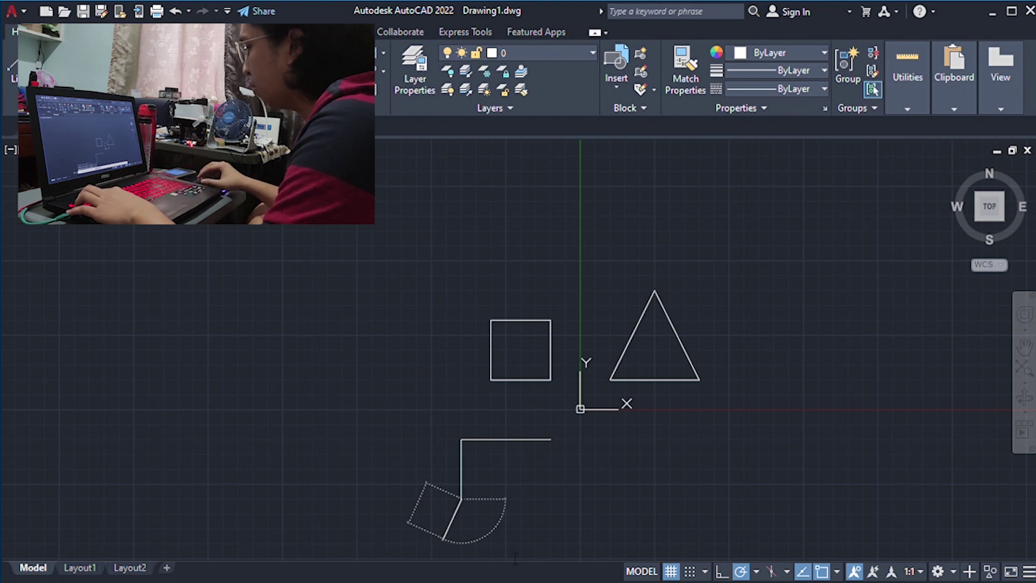
- Finish the rectangle below the square by placing its last corners to close it
left_click(443, 538)
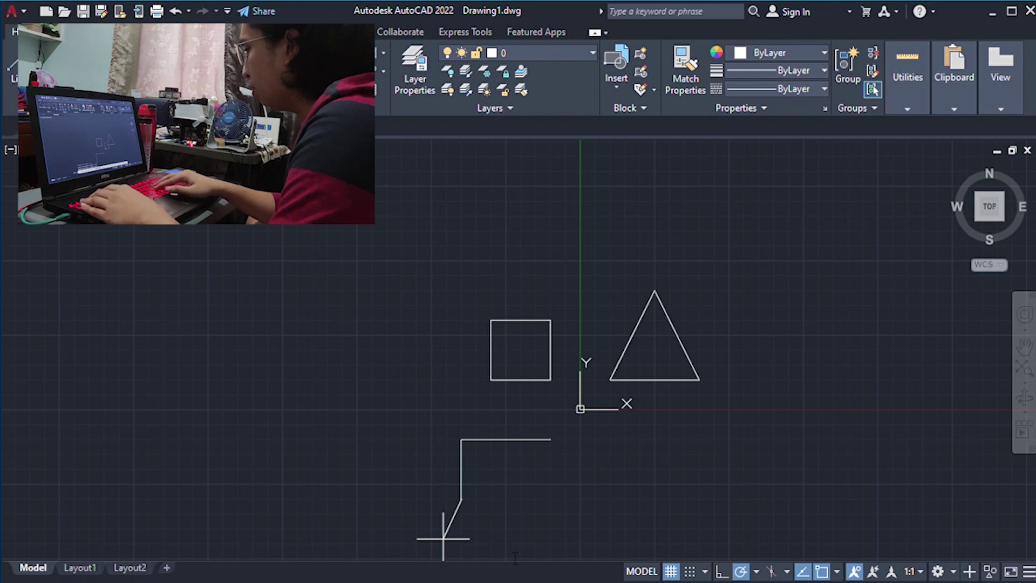
key("Return")
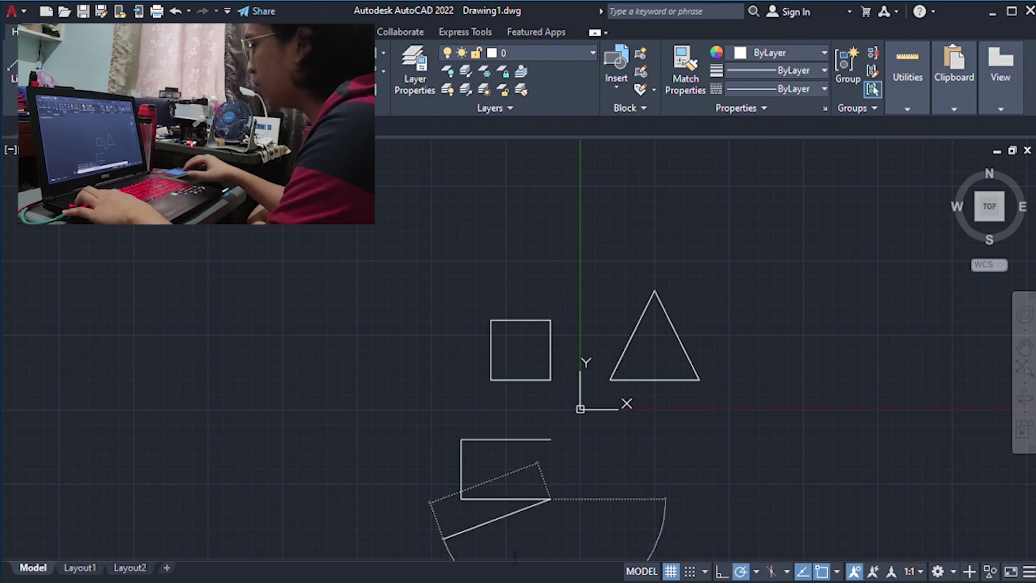
left_click(443, 538)
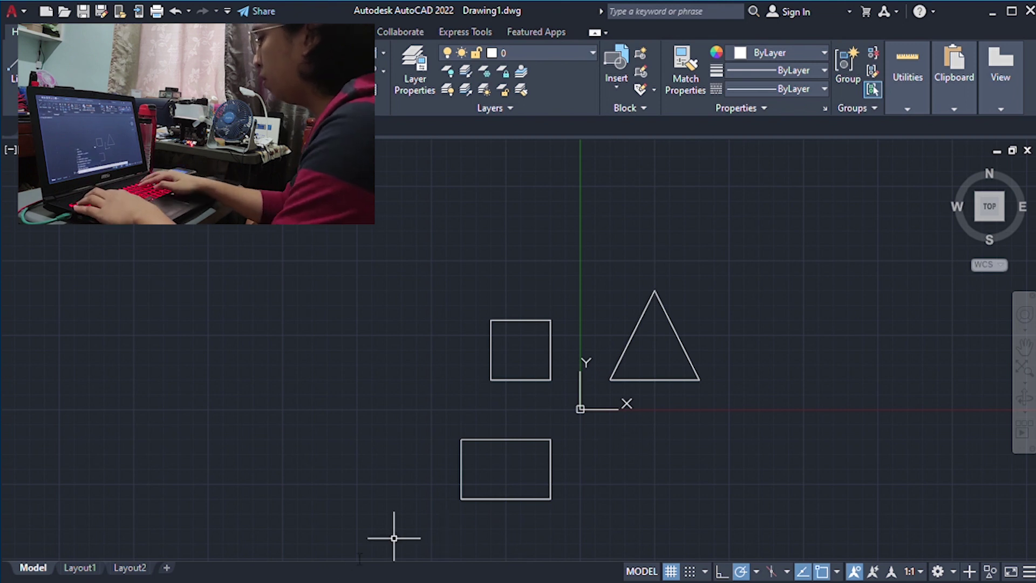
key("Return")
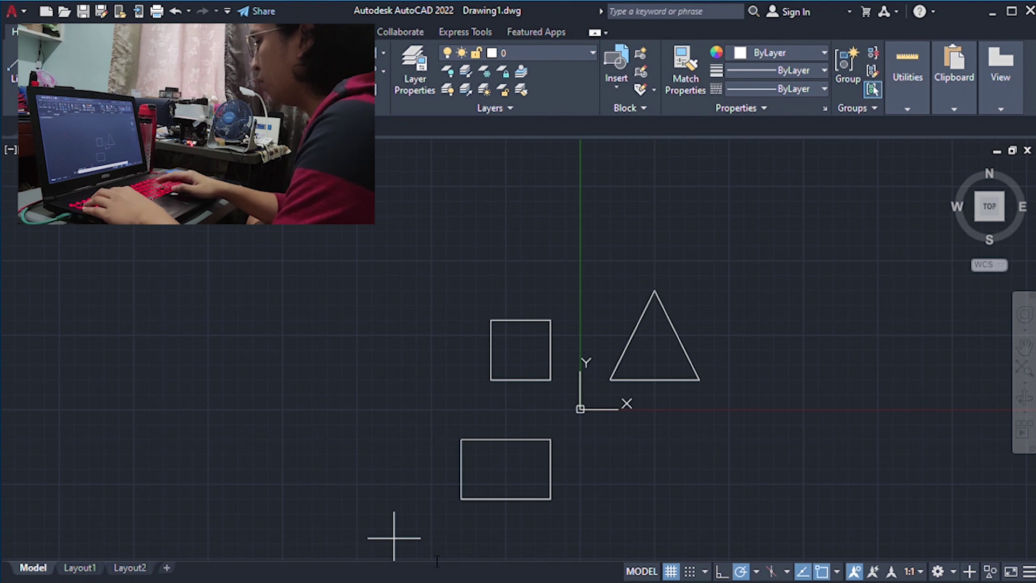
key("Return")
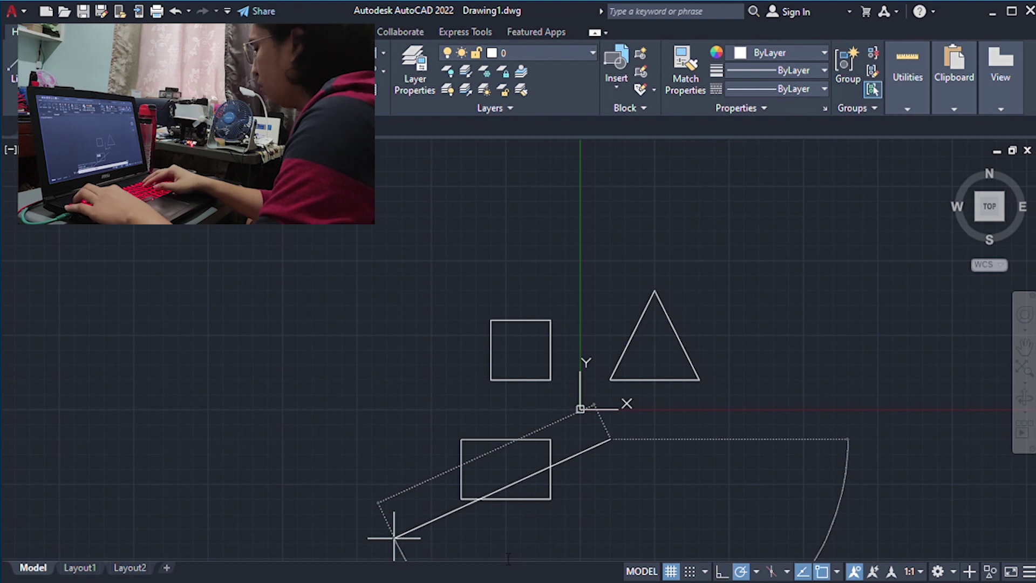
- Draw four equal sides of a larger square right of the rectangle, below the triangle
key("Escape")
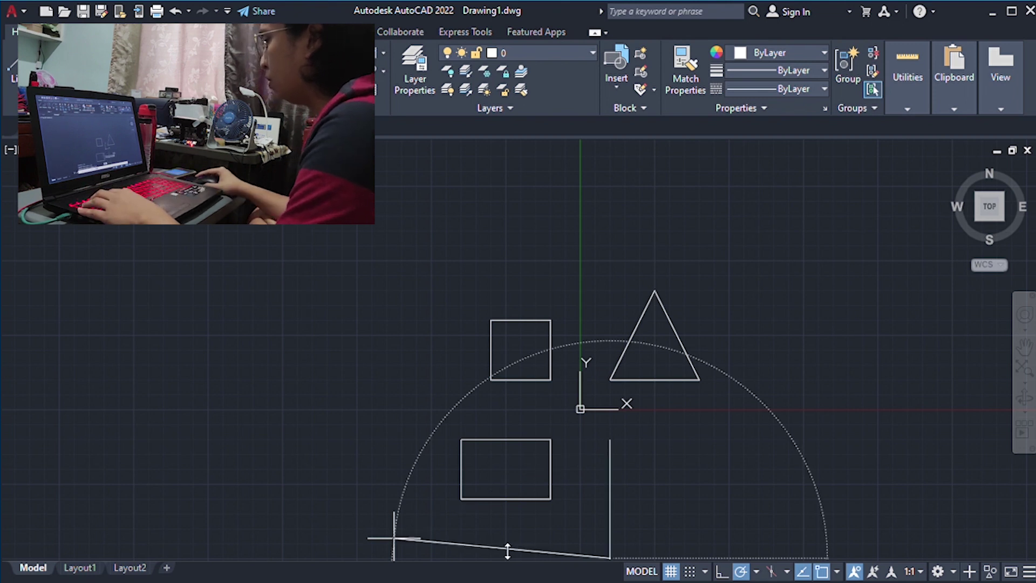
scroll(550, 435, "down", 2)
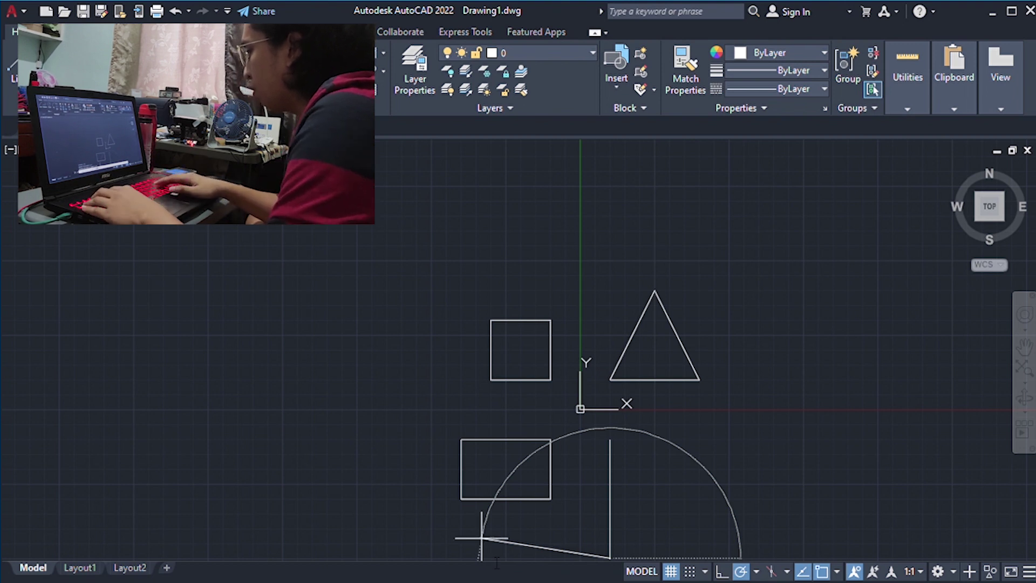
left_click(728, 558)
mouse_move(989, 206)
left_click(988, 216)
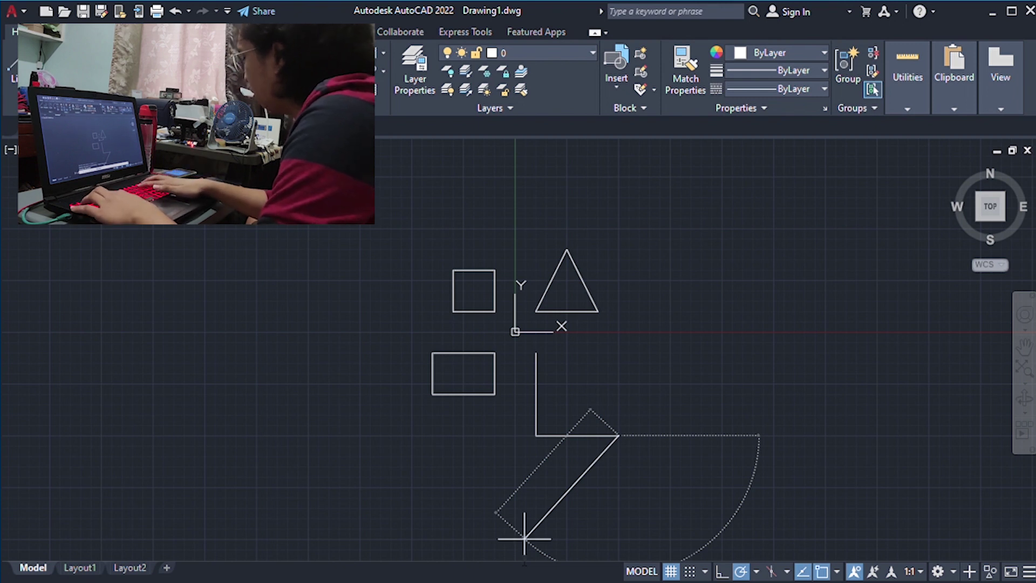
key("Return")
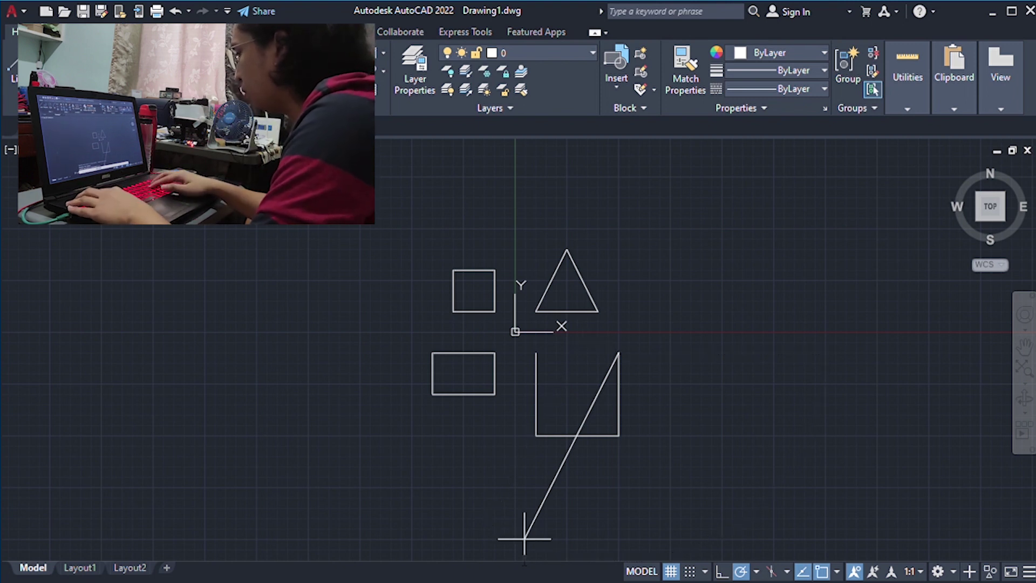
left_click(524, 538)
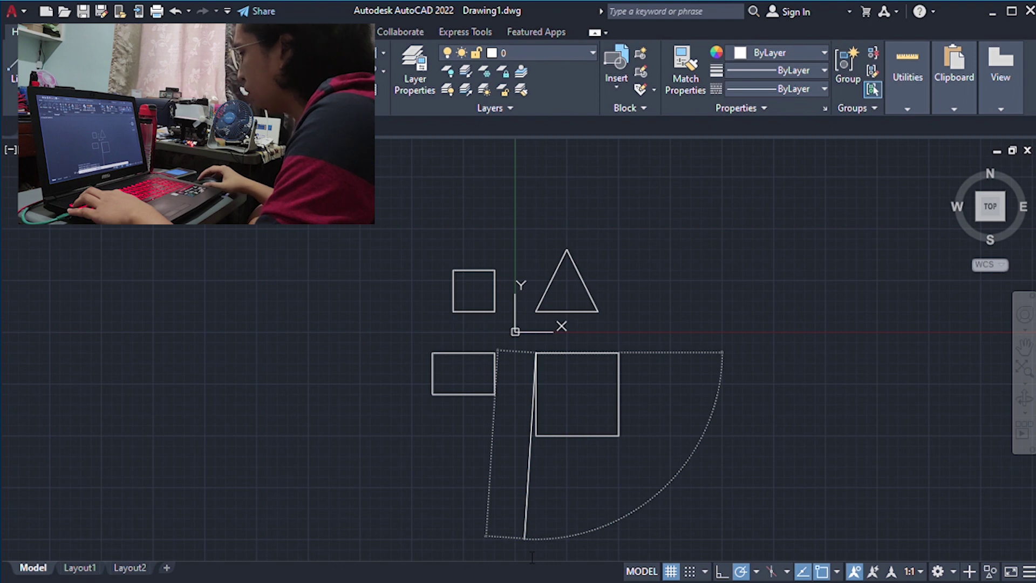
- Draw the pentagon's five edges by length and angle, touching the larger square's sides
key("Escape")
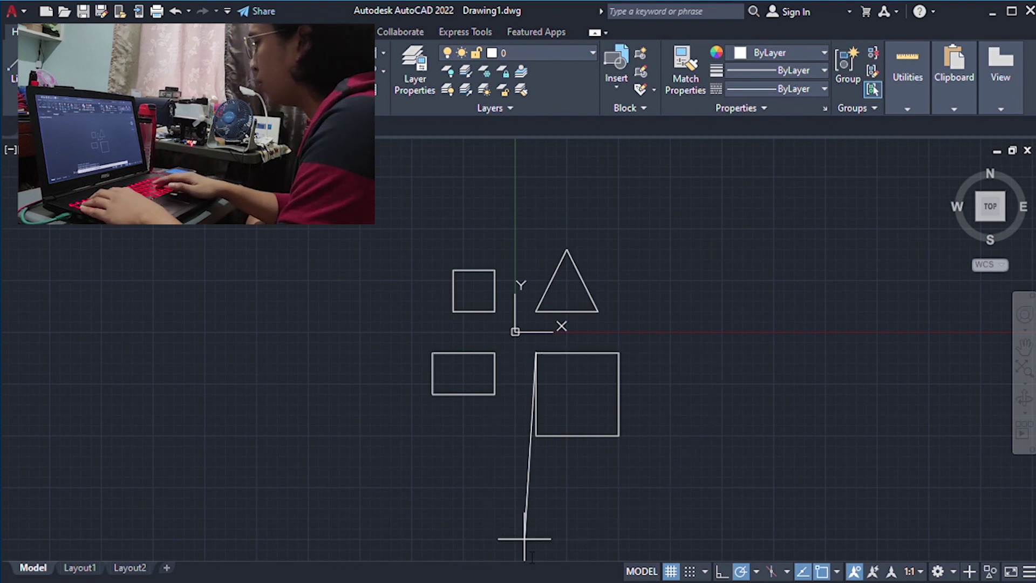
key("Return")
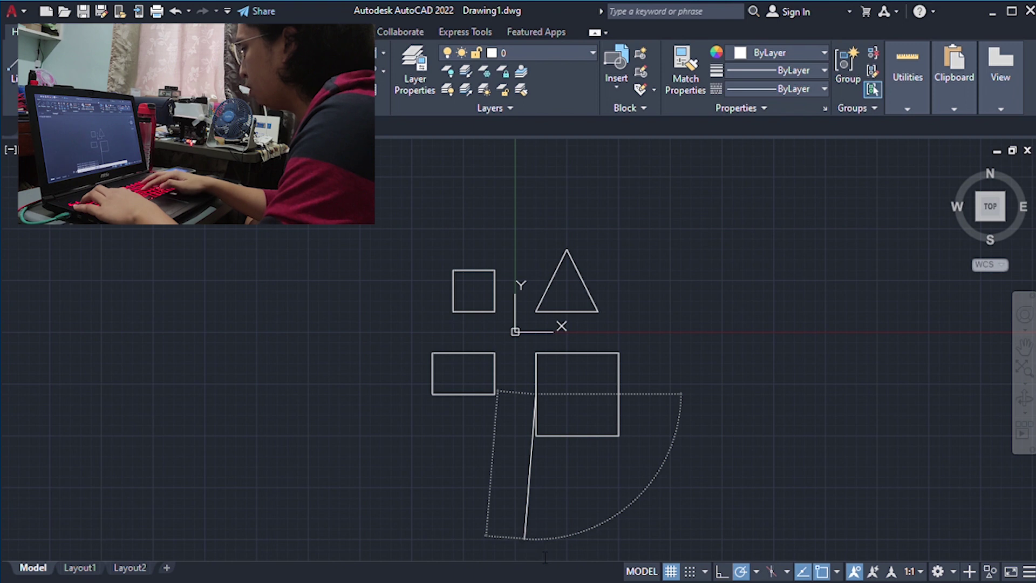
key("Escape")
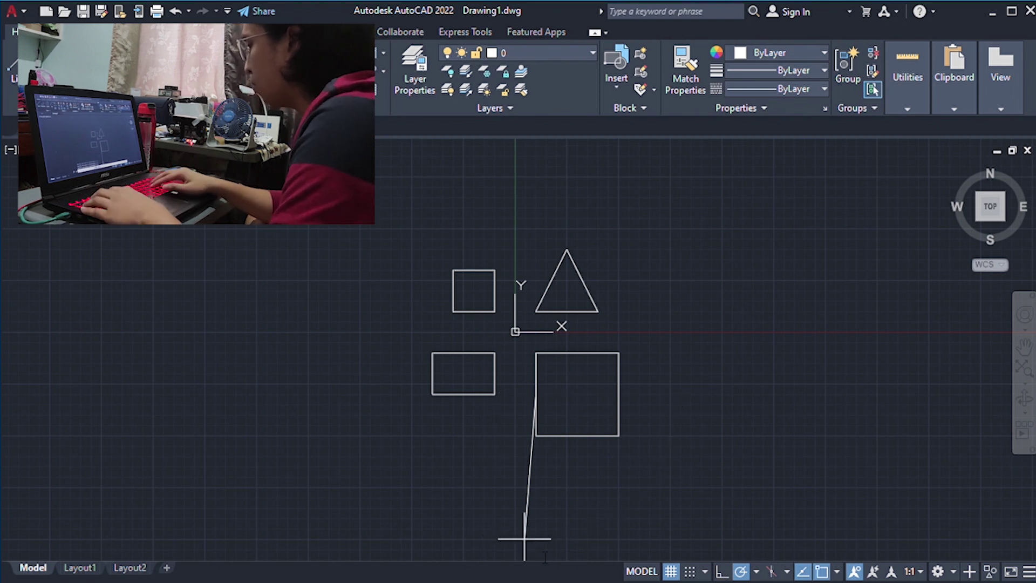
key("Return")
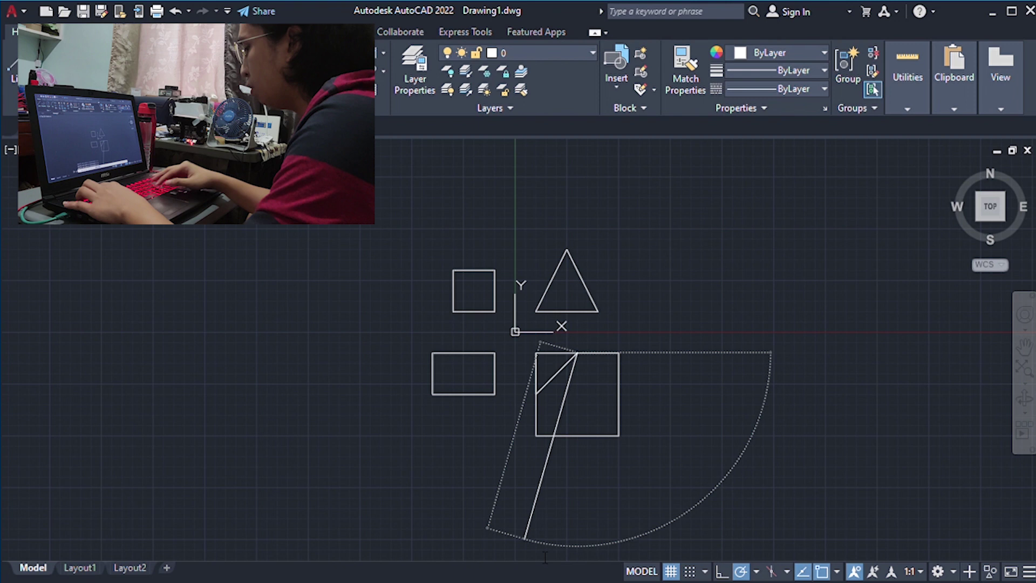
key("Escape")
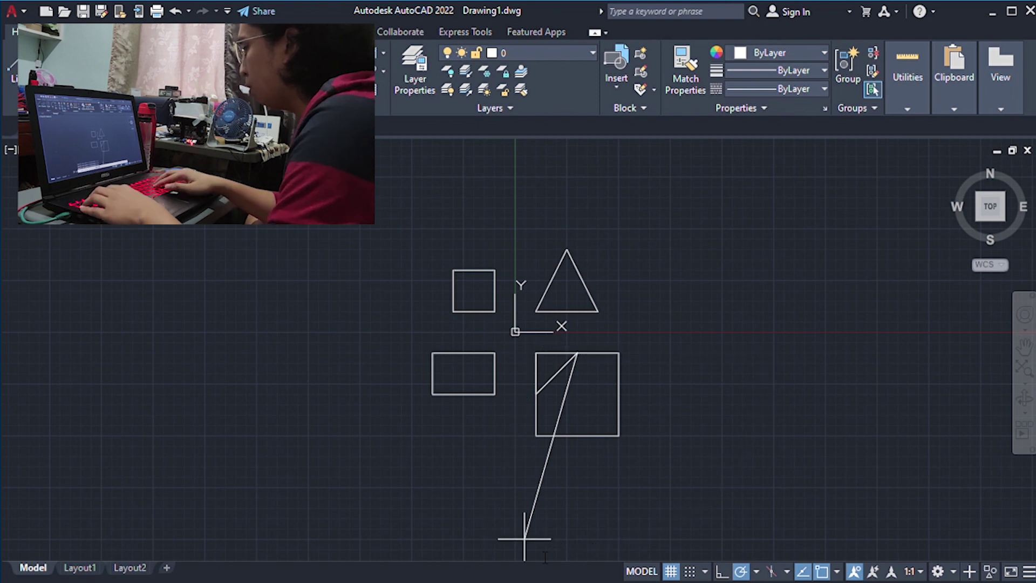
key("Return")
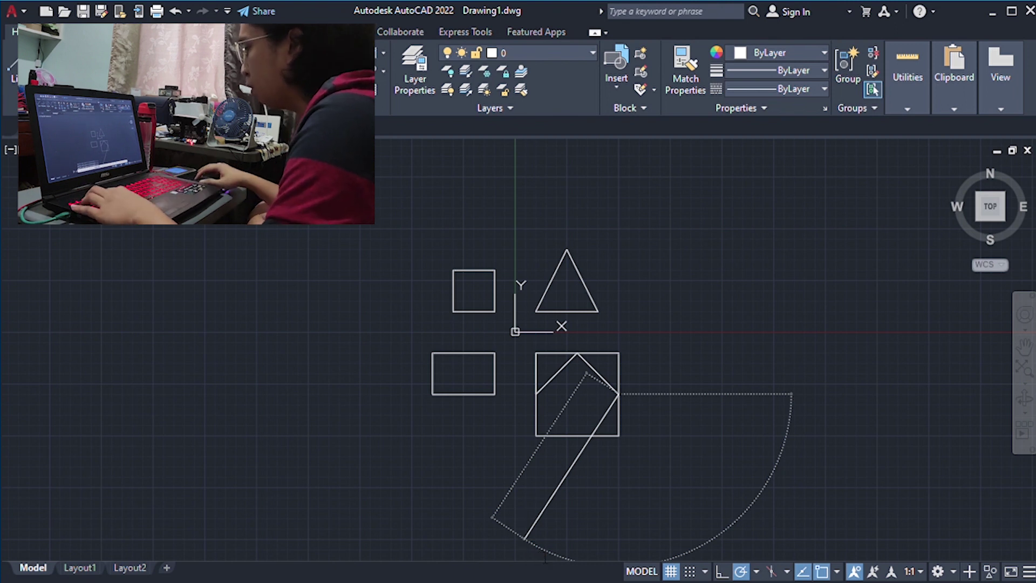
key("Escape")
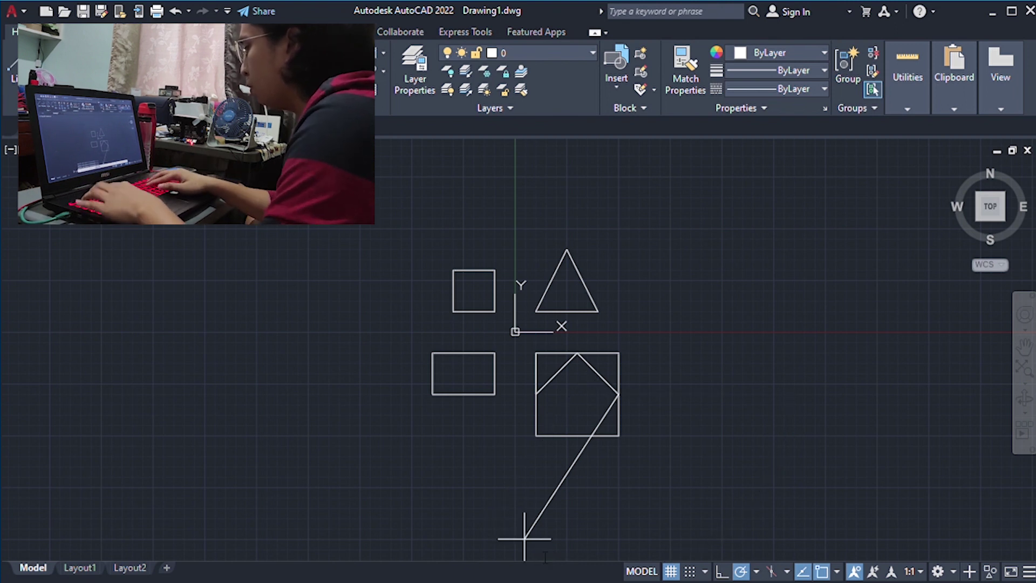
key("Return")
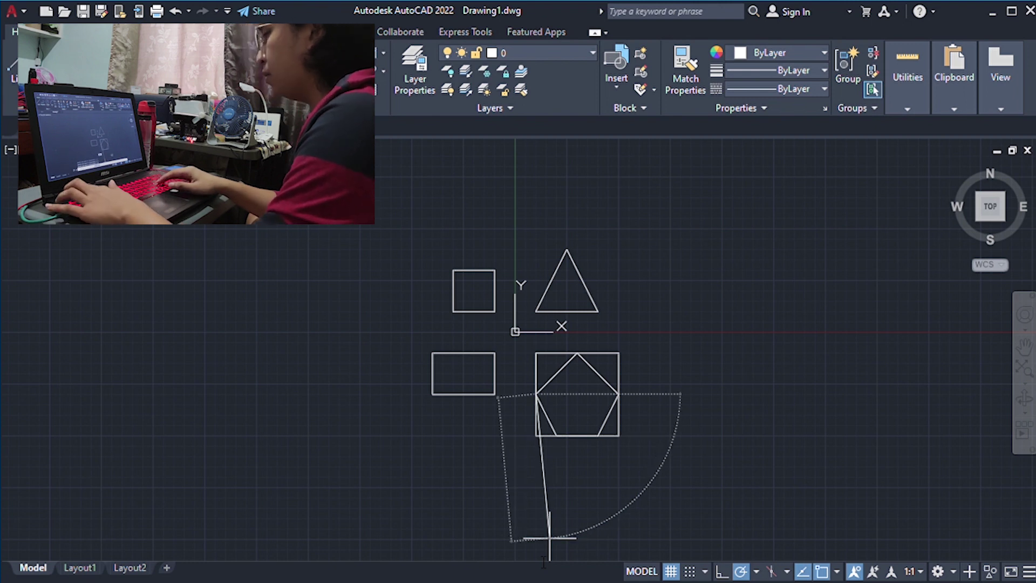
key("Escape")
- Zoom with the mouse wheel and return to the TOP view to centre every shape
scroll(767, 290, "down", 4)
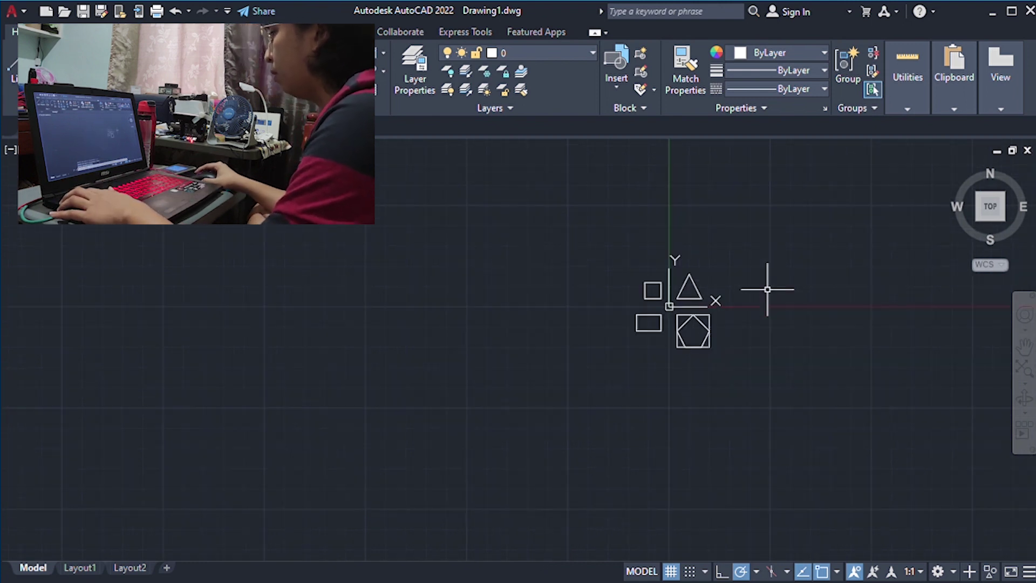
scroll(768, 289, "up", 3)
scroll(766, 292, "up", 2)
scroll(735, 307, "down", 2)
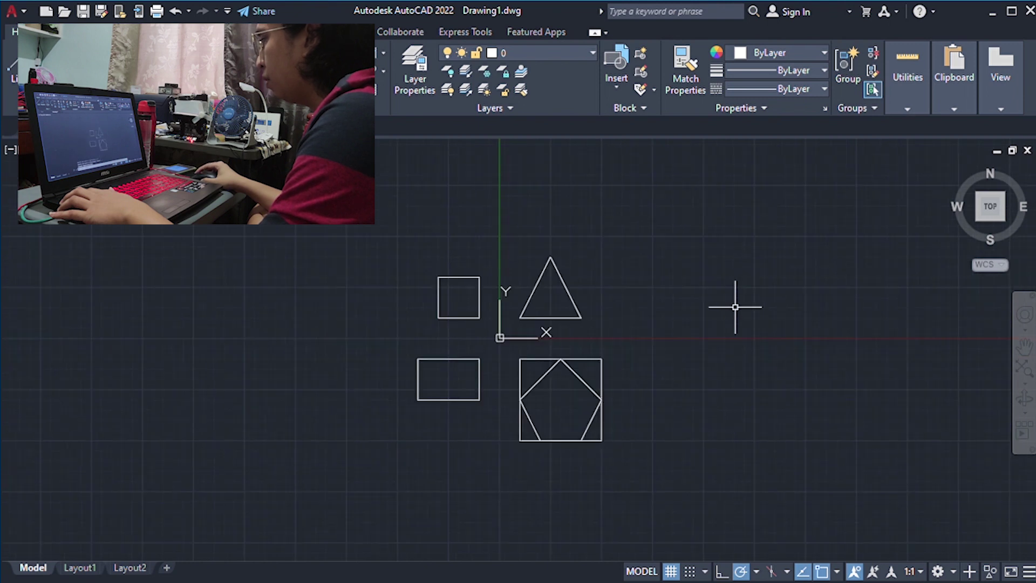
left_click(989, 210)
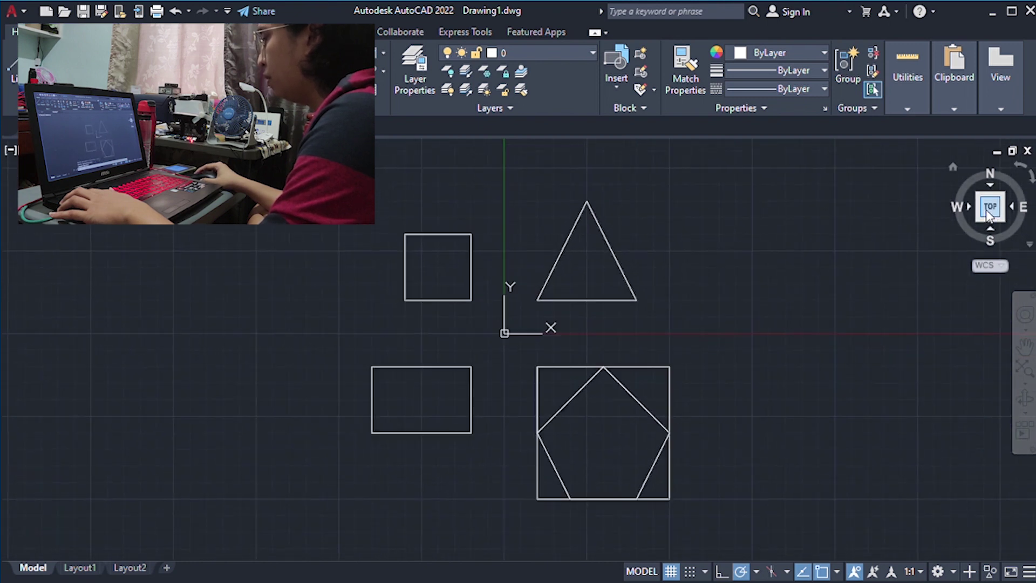